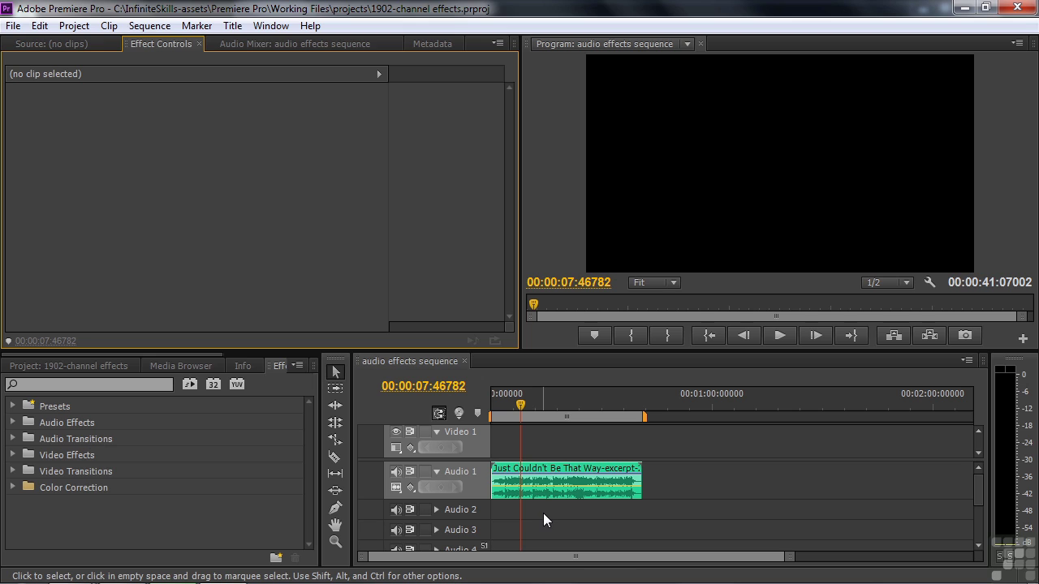
Select the music clip on Audio 1, enable its Balance effect and reveal the Balance slider
left_click(532, 478)
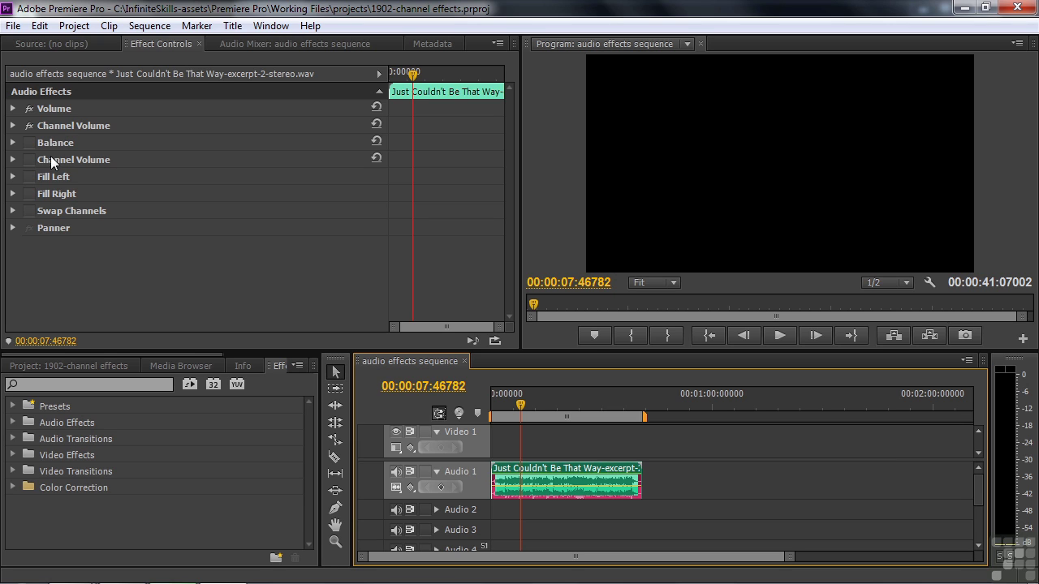
left_click(56, 228)
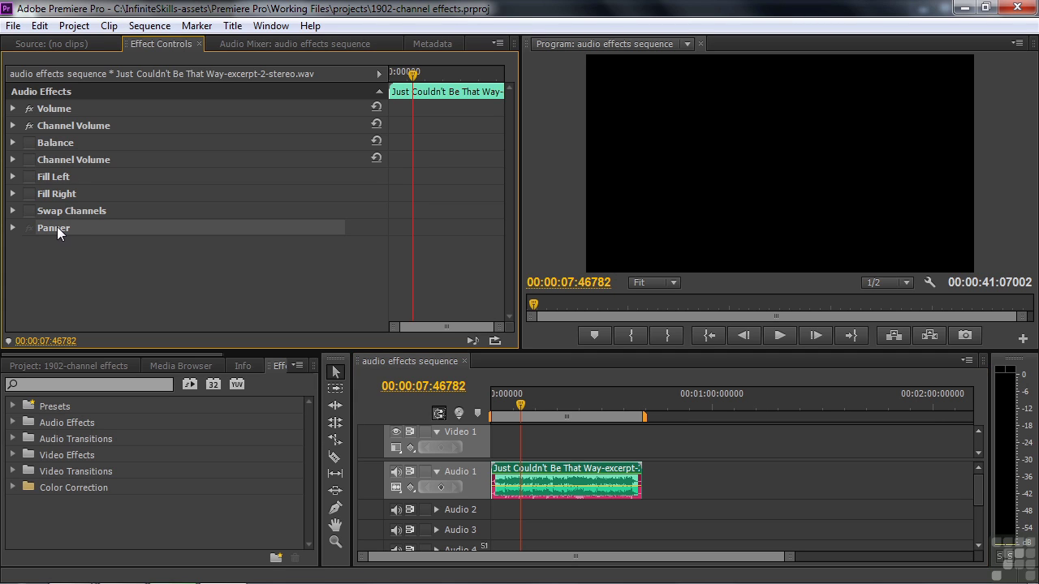
left_click(14, 142)
left_click(29, 142)
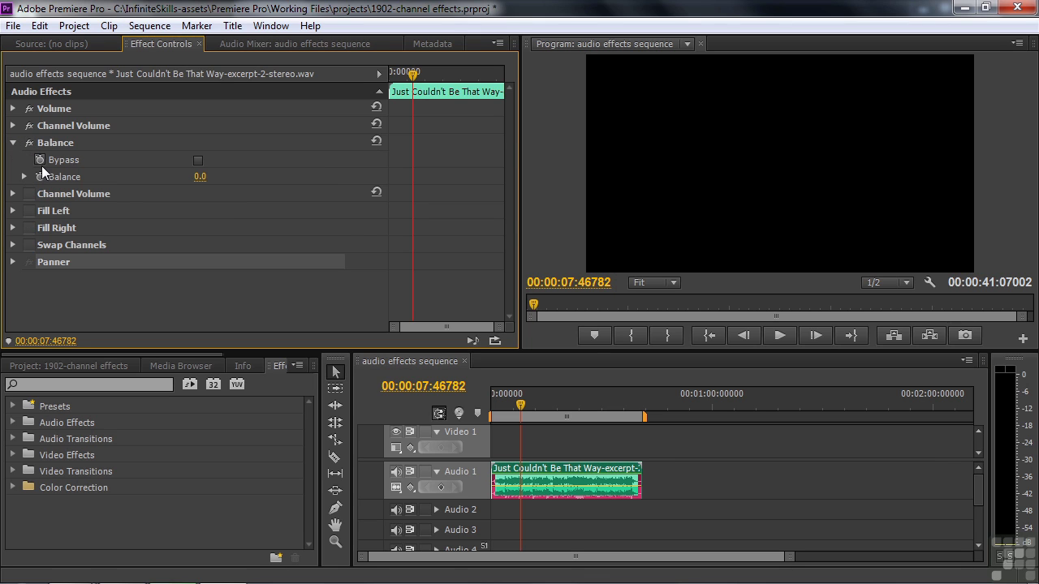
left_click(25, 176)
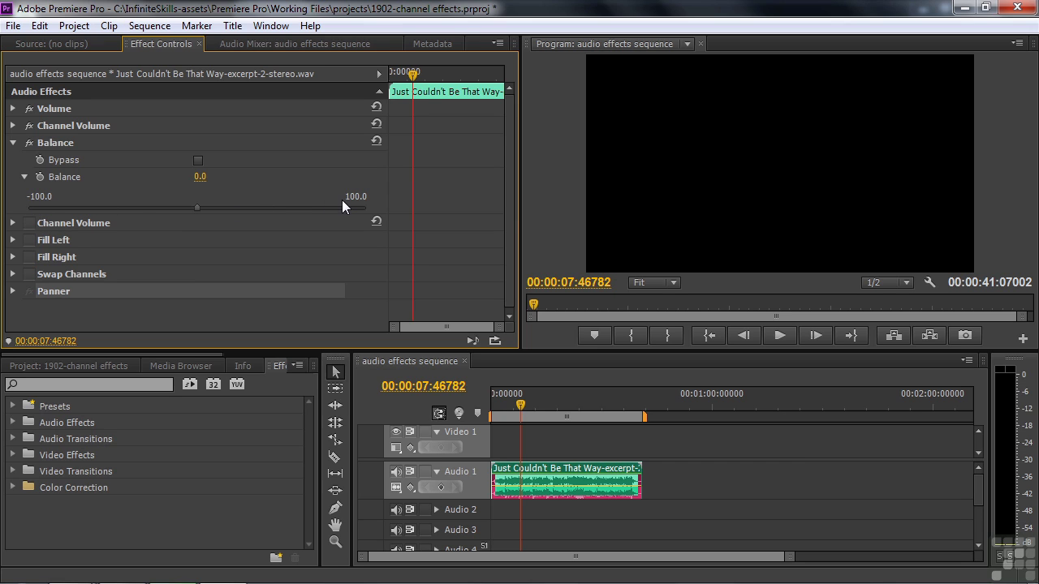
Expand the clip's Panner effect and its Balance slider for comparison with the Balance effect
left_click(13, 291)
scroll(501, 280, "down", 1)
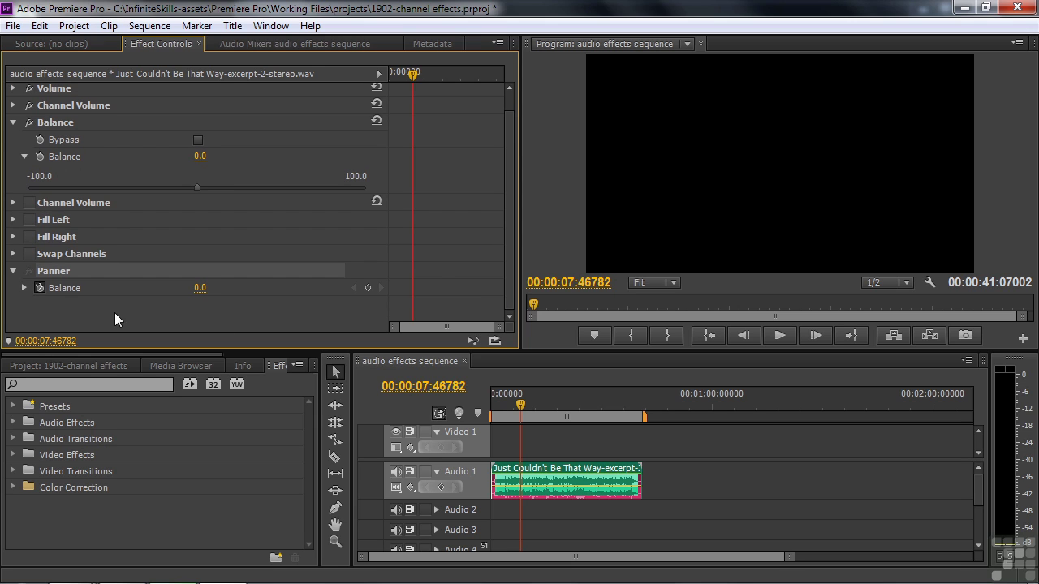
left_click(24, 288)
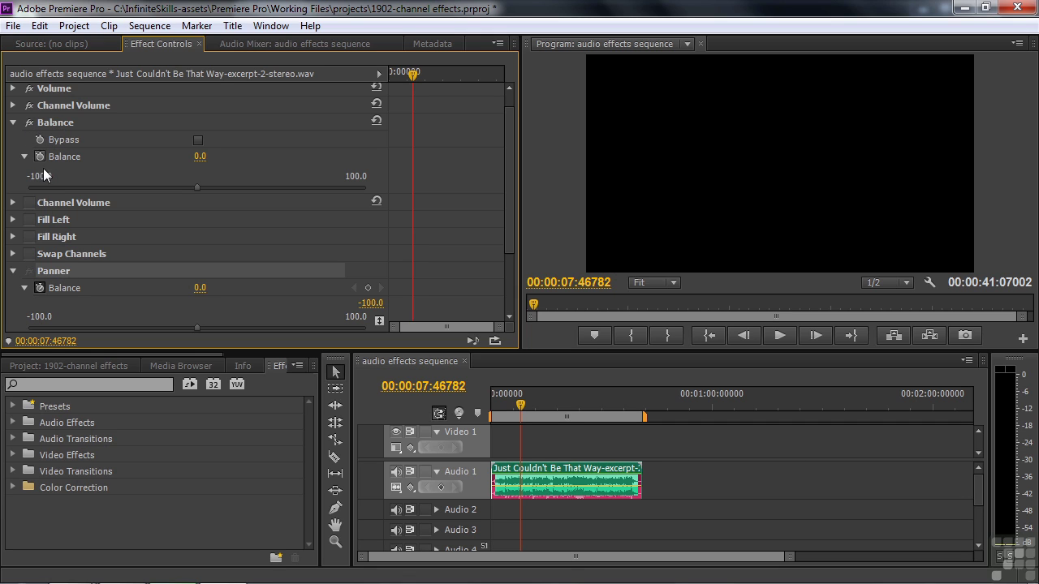
Turn off and collapse the Balance effect, enable the second Channel Volume effect, and expand both Channel Volume effects
left_click(29, 123)
left_click(13, 121)
left_click(30, 139)
left_click(13, 139)
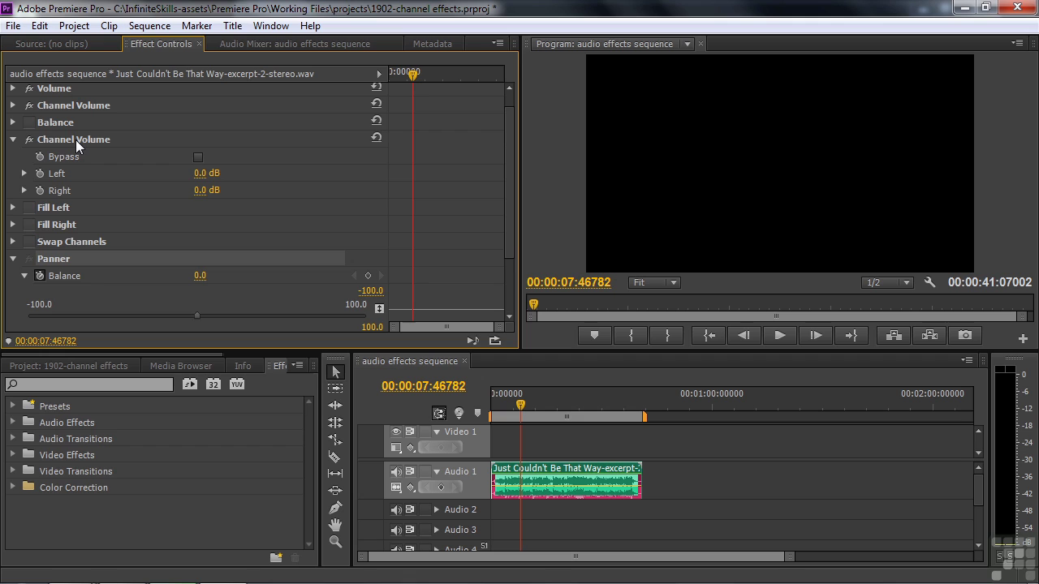
left_click(13, 105)
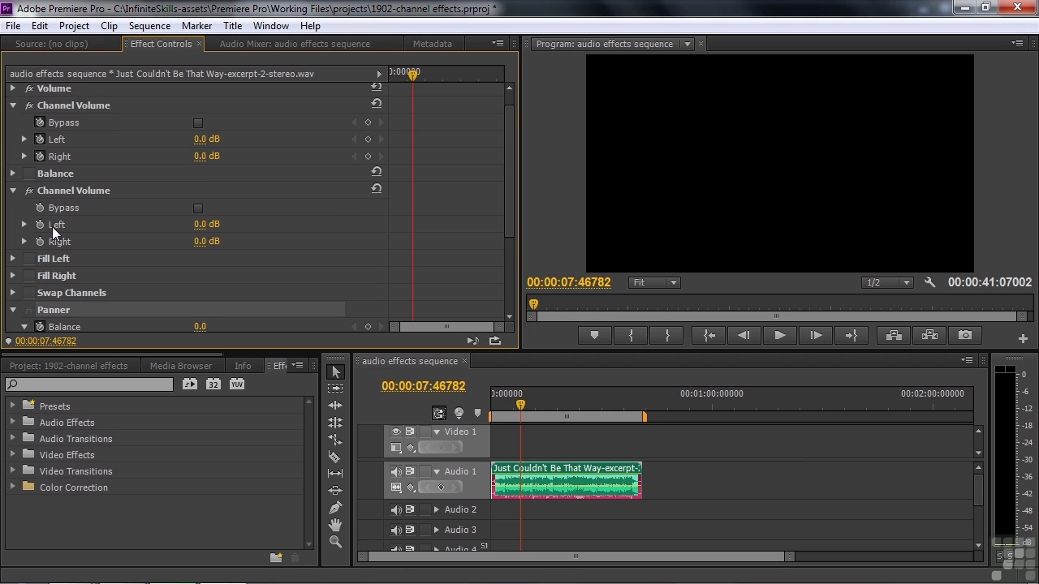
left_click(48, 192)
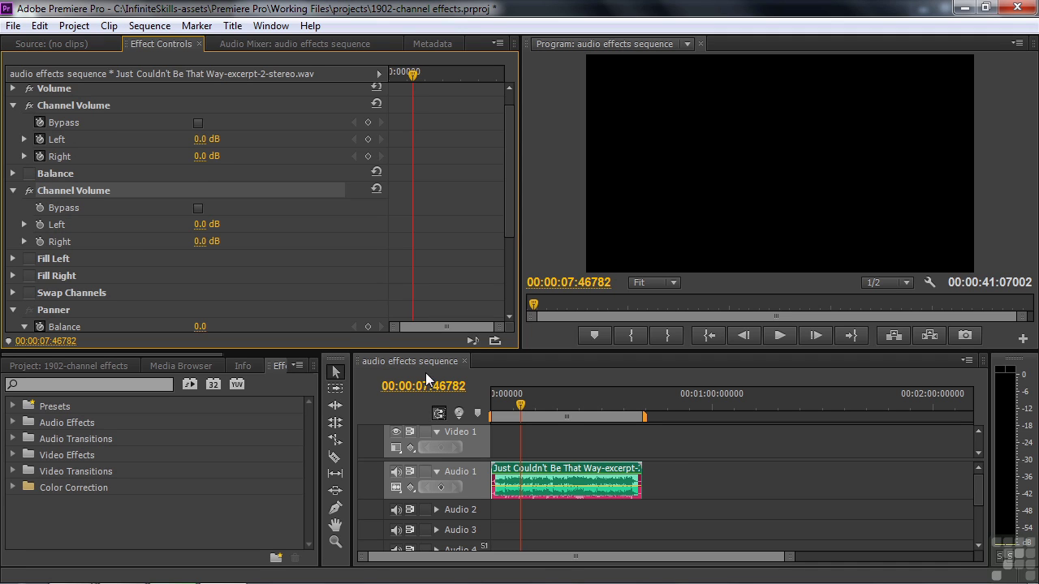
Play the music clip from near its start to hear the left and right channels, pausing and resuming once
left_click(501, 403)
key("space")
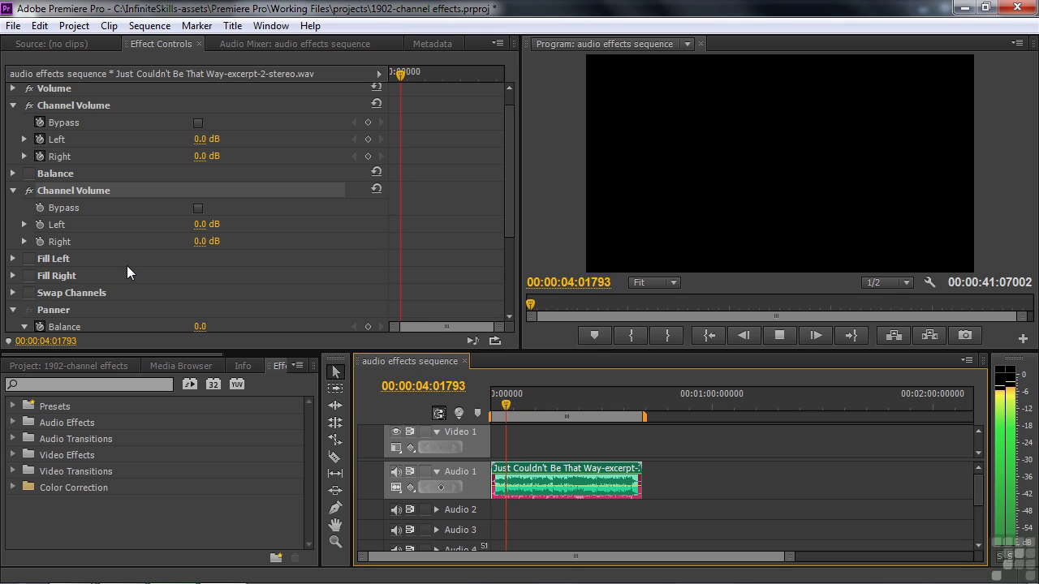
key("space")
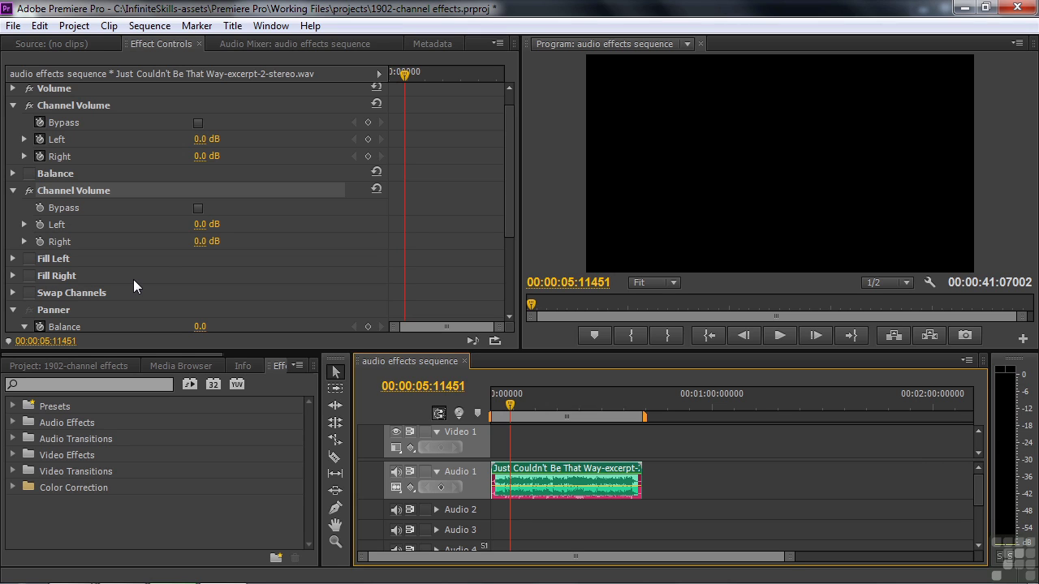
key("space")
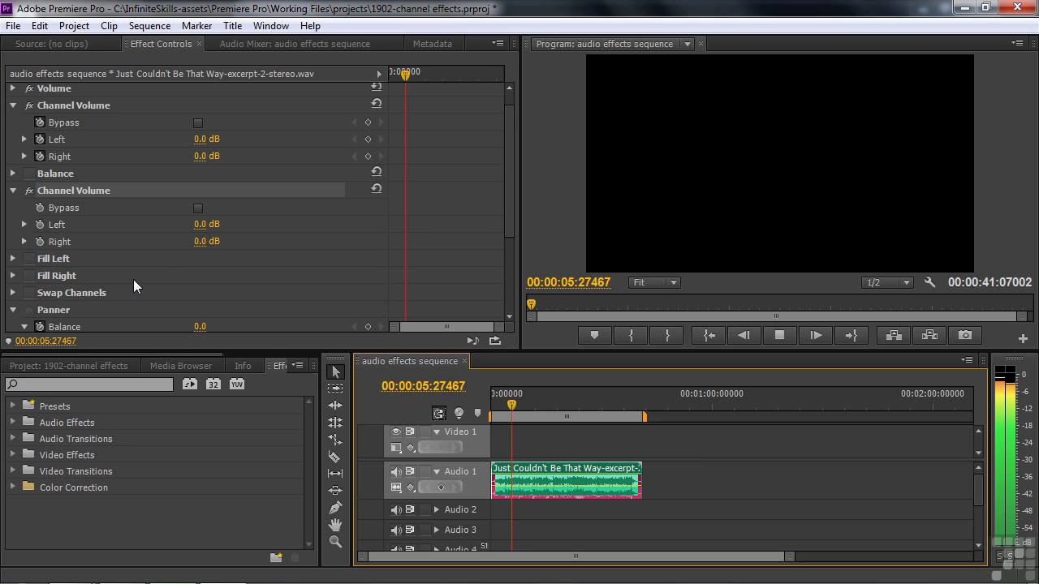
key("space")
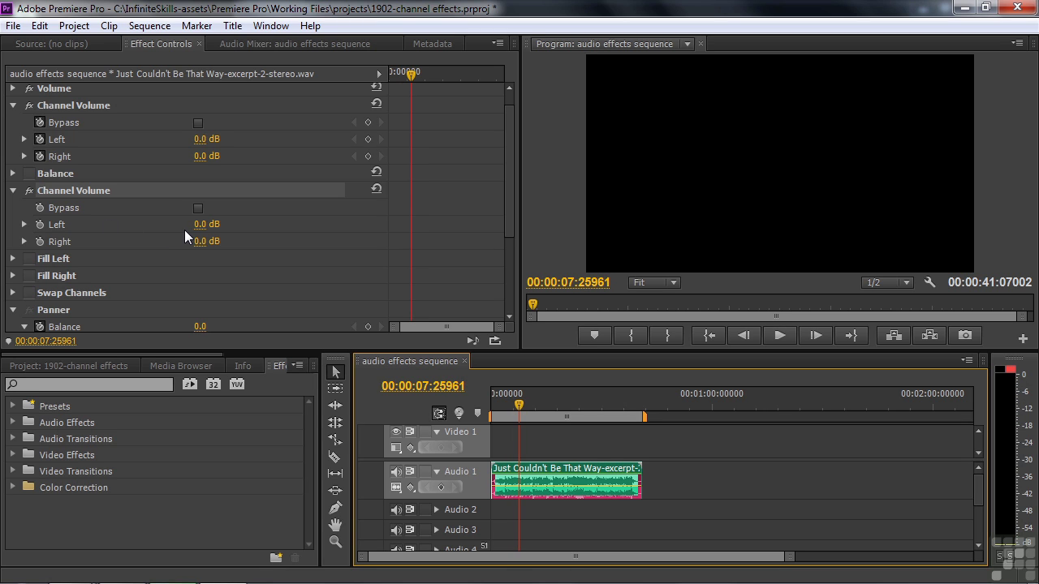
During playback, adjust the second Channel Volume effect to 0.3 dB Left and -12.9 dB Right, and stop playback
key("space")
left_click_drag(202, 225, 25, 242)
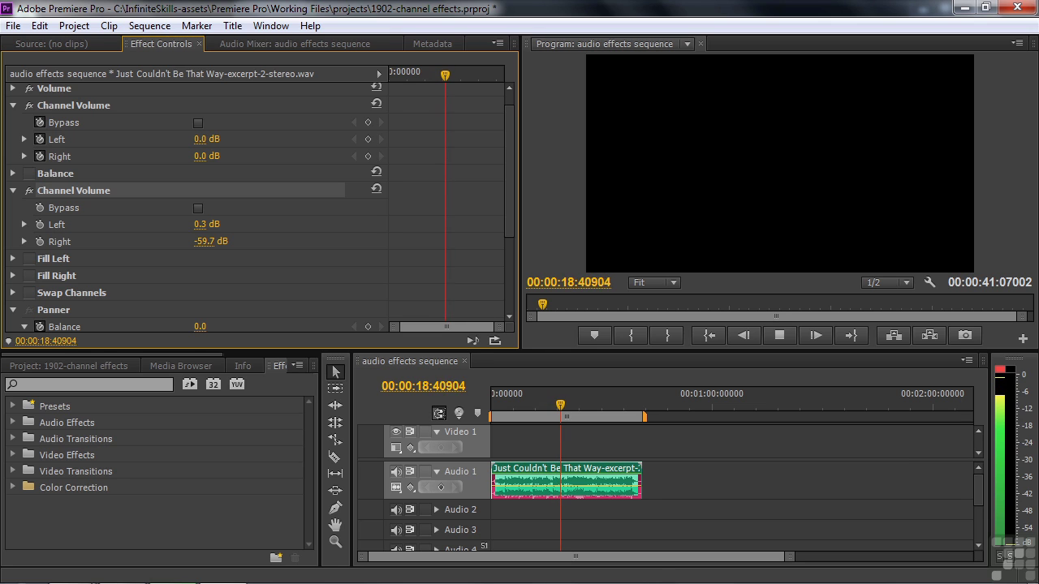
left_click_drag(201, 242, 214, 241)
key("space")
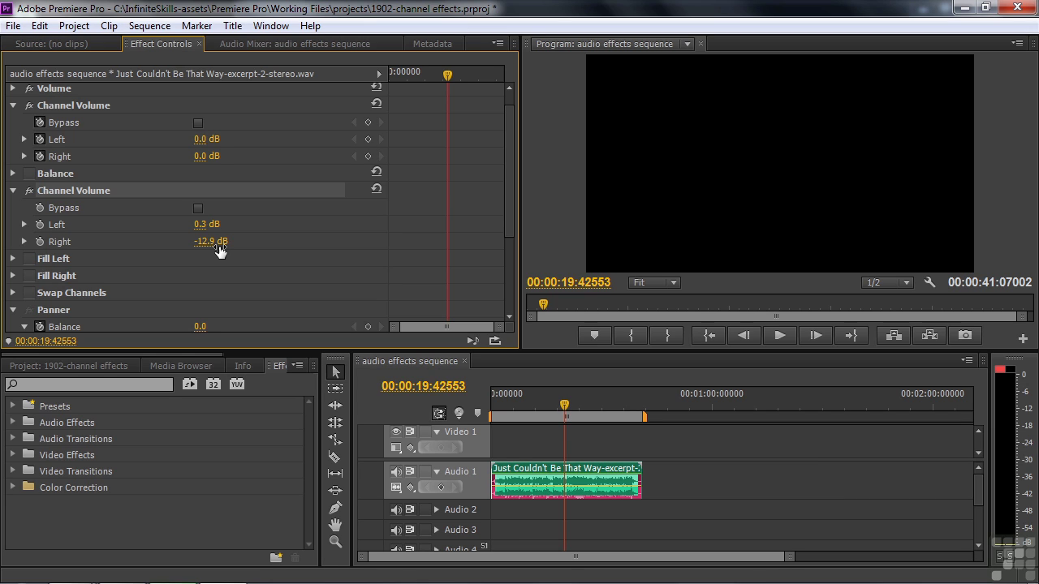
Turn off and collapse the second Channel Volume effect, and play the clip from about 7 seconds
left_click(14, 189)
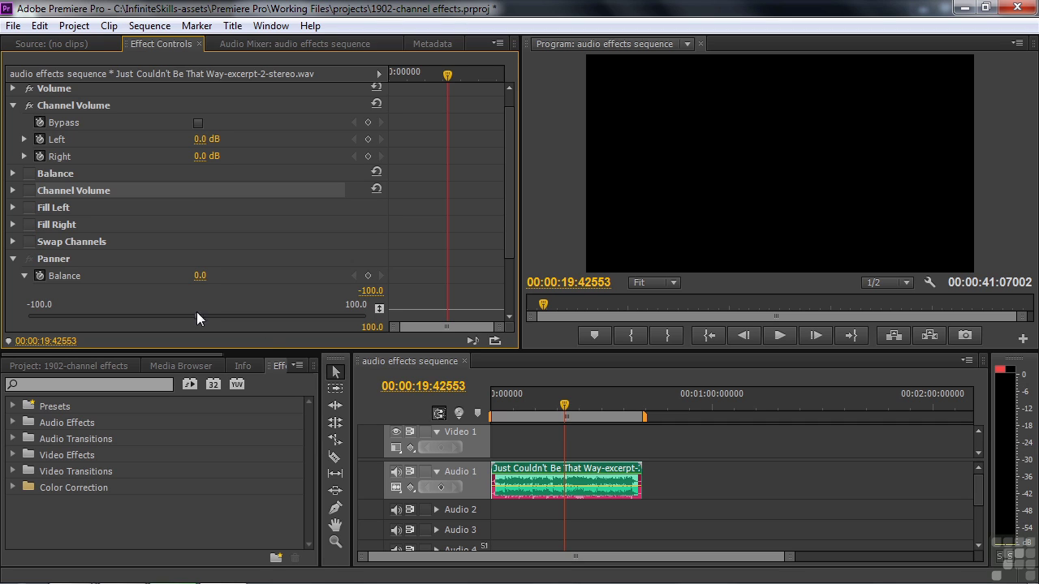
left_click_drag(564, 404, 516, 404)
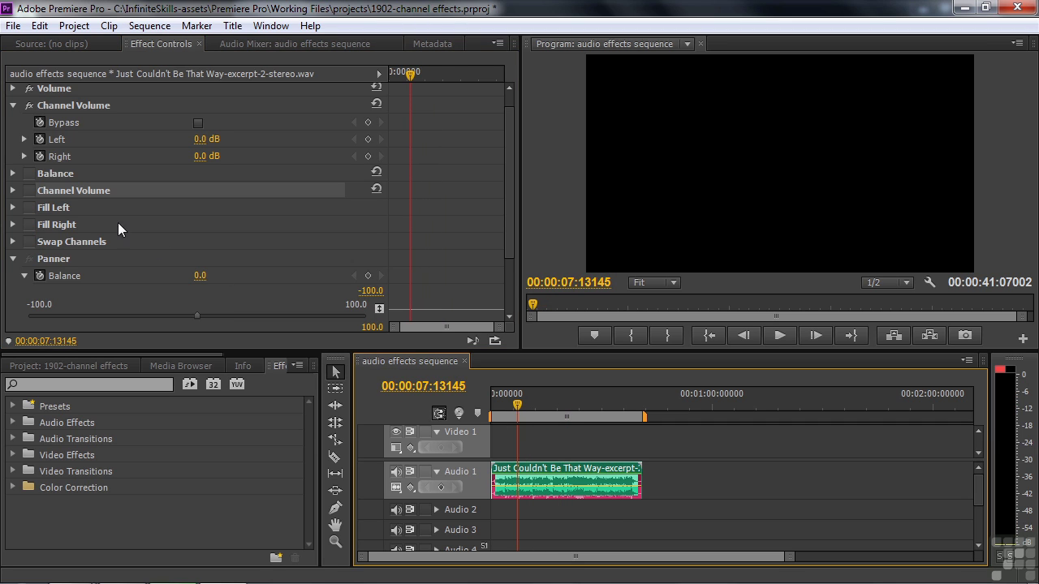
key("space")
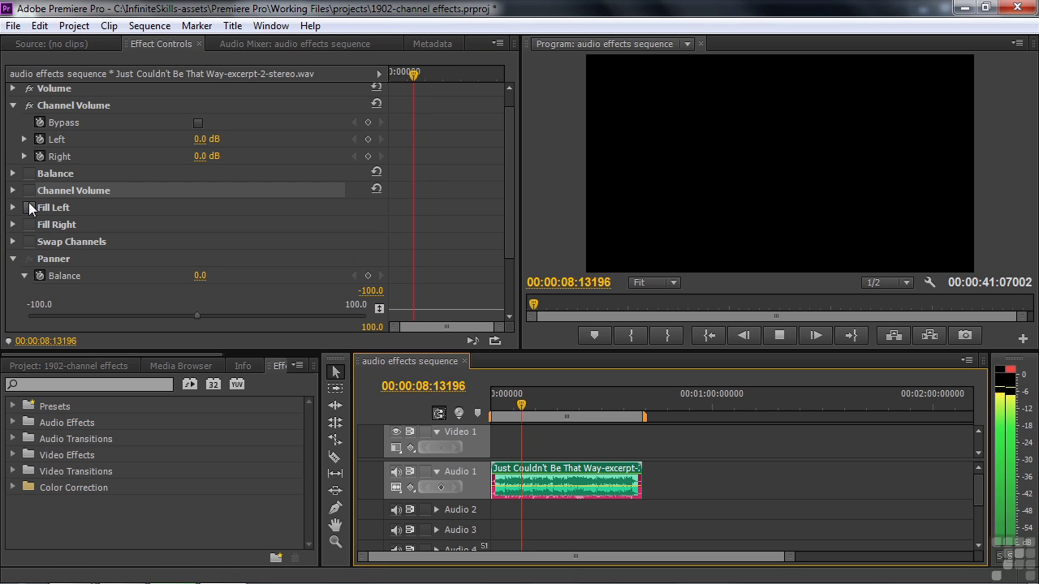
key("space")
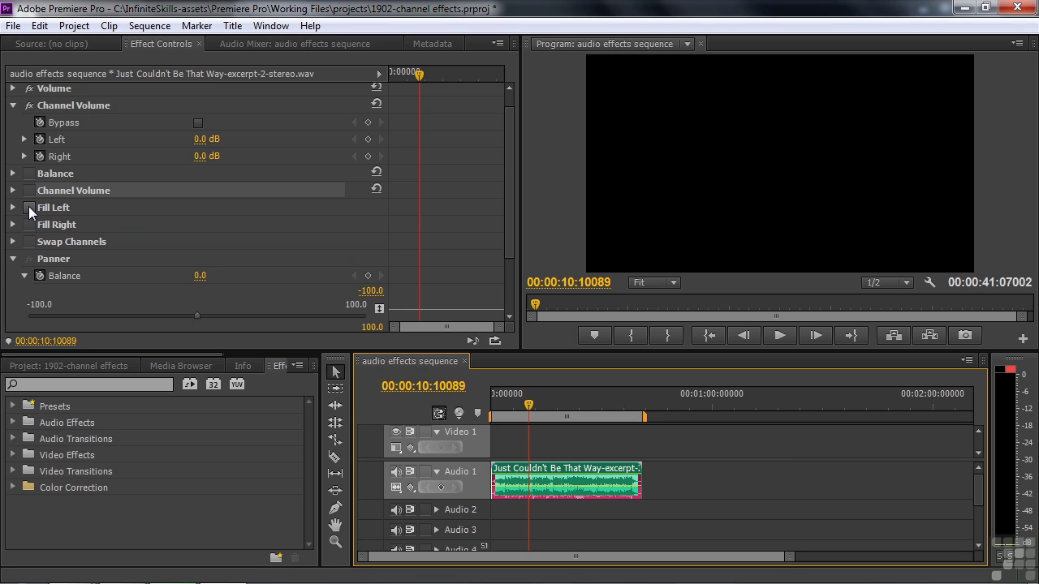
Audition the Fill Left effect by enabling it, playing the clip in passages, and turning it off again
left_click(29, 207)
key("space")
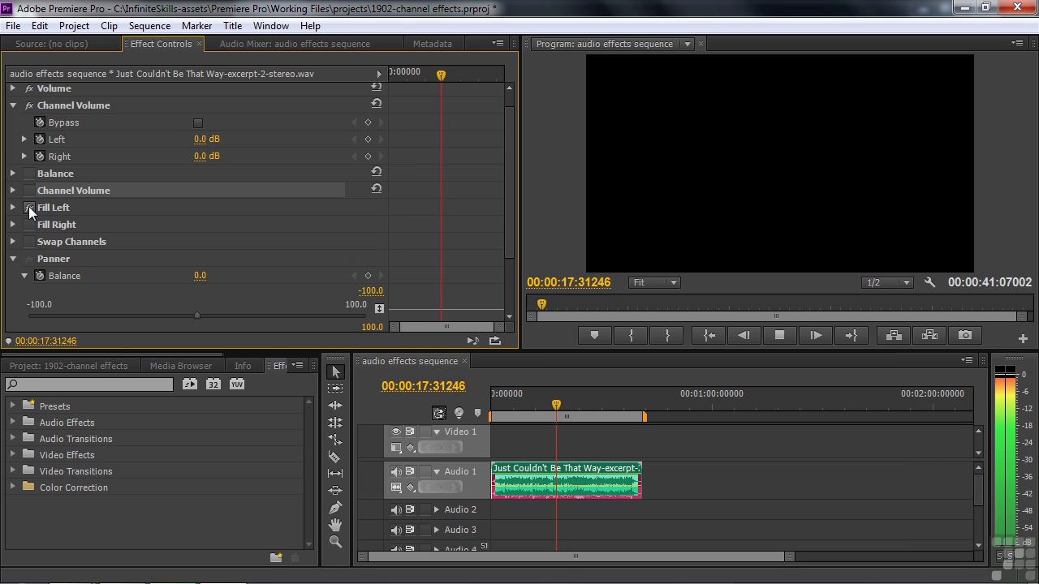
key("space")
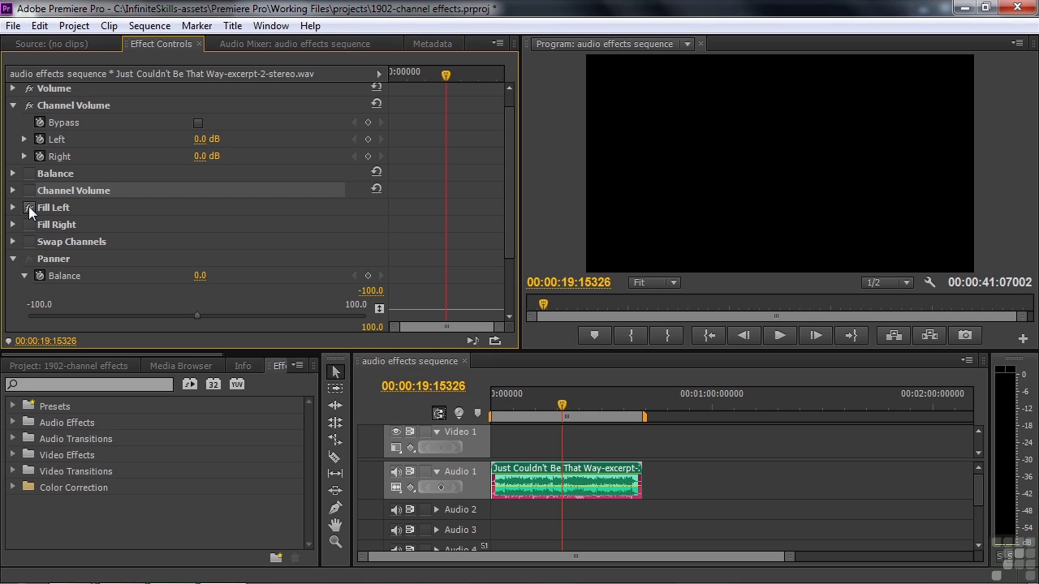
key("space")
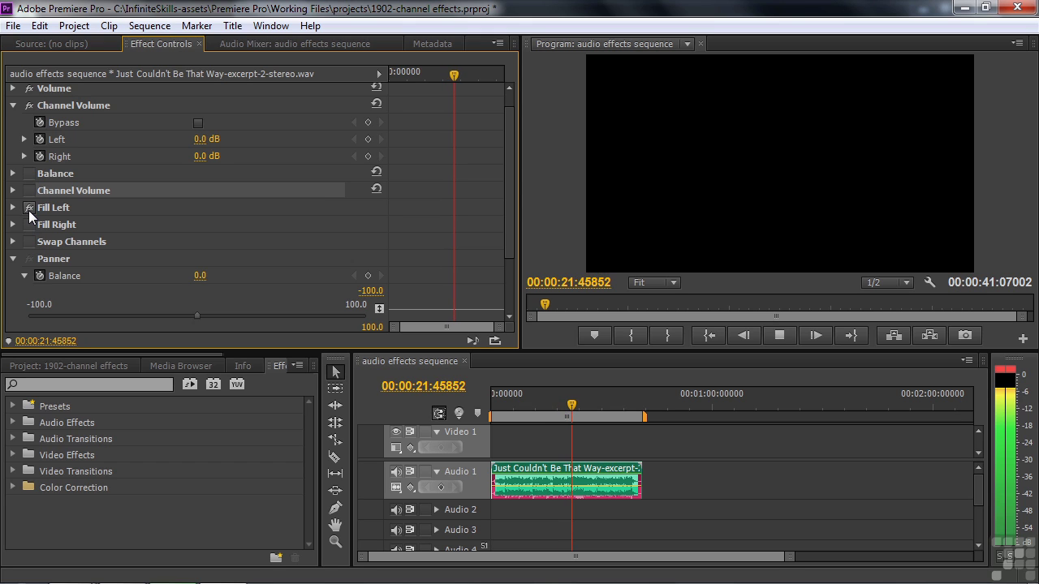
key("space")
left_click(30, 207)
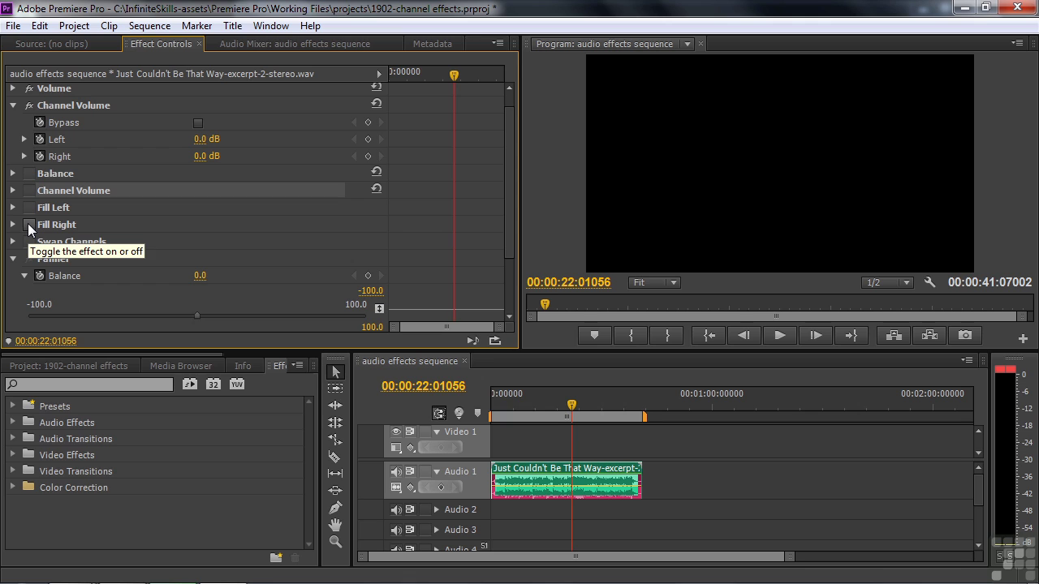
Audition the Fill Right effect by enabling it, playing the clip, and turning it off again
left_click(29, 226)
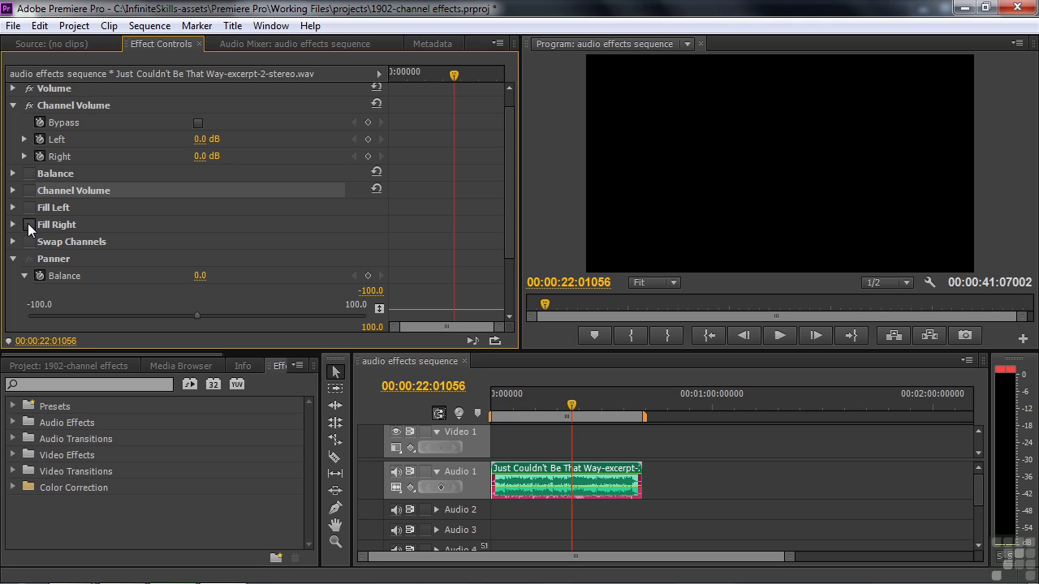
key("space")
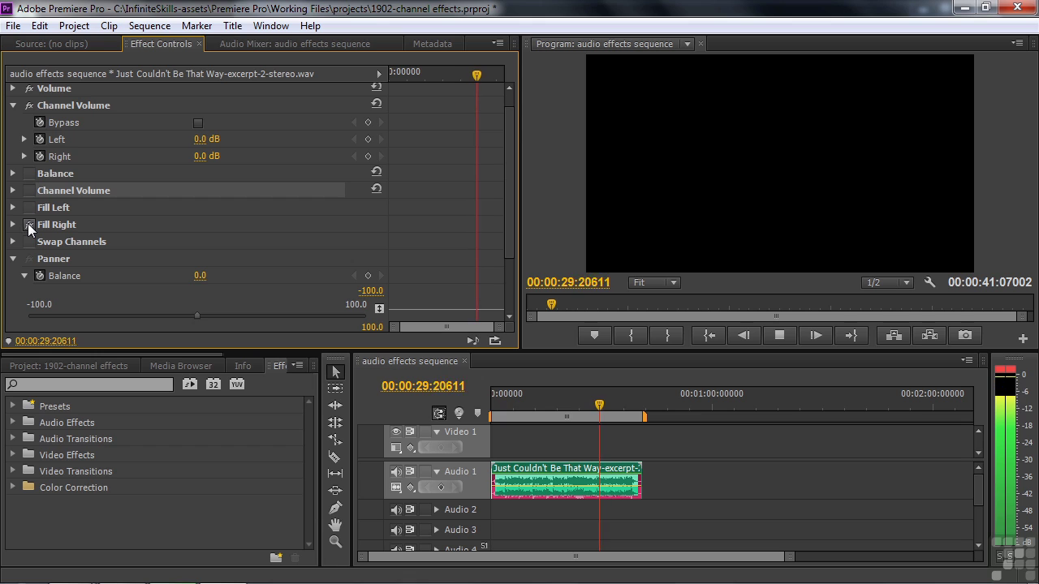
left_click(28, 225)
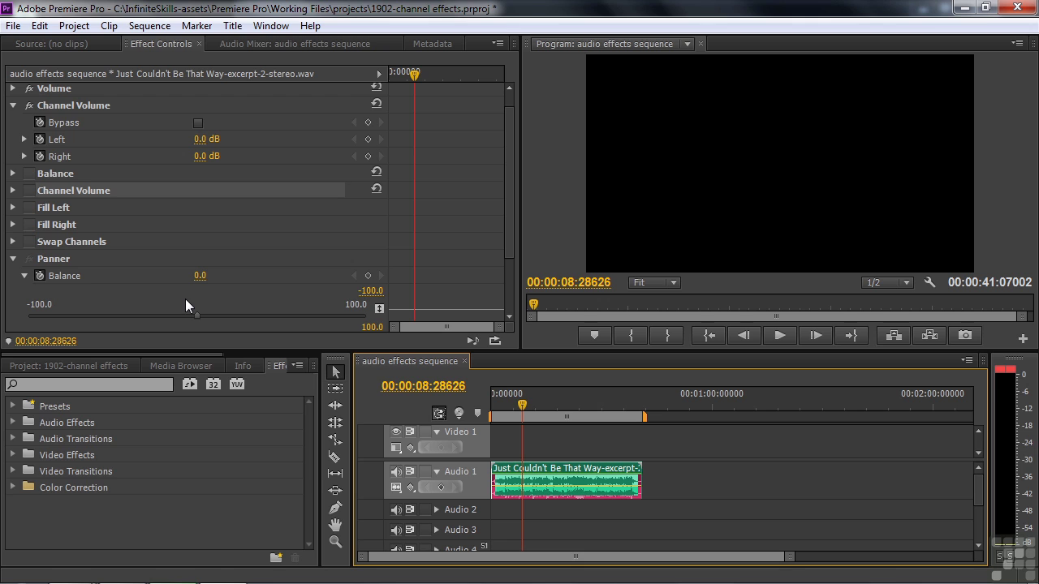
Audition the Swap Channels effect by toggling it on and off while the clip plays from about 8 seconds
key("space")
left_click(30, 242)
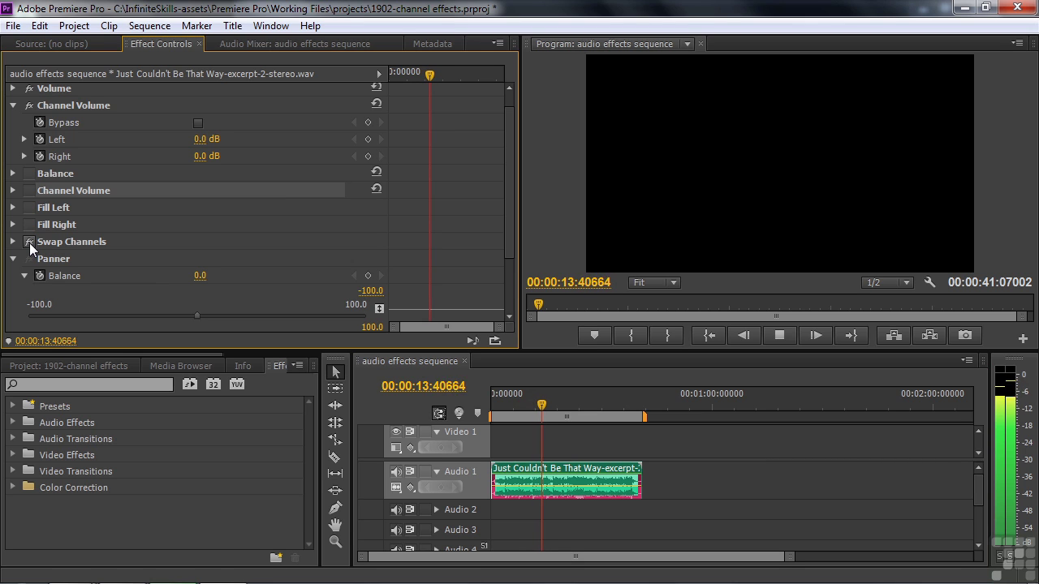
left_click(29, 241)
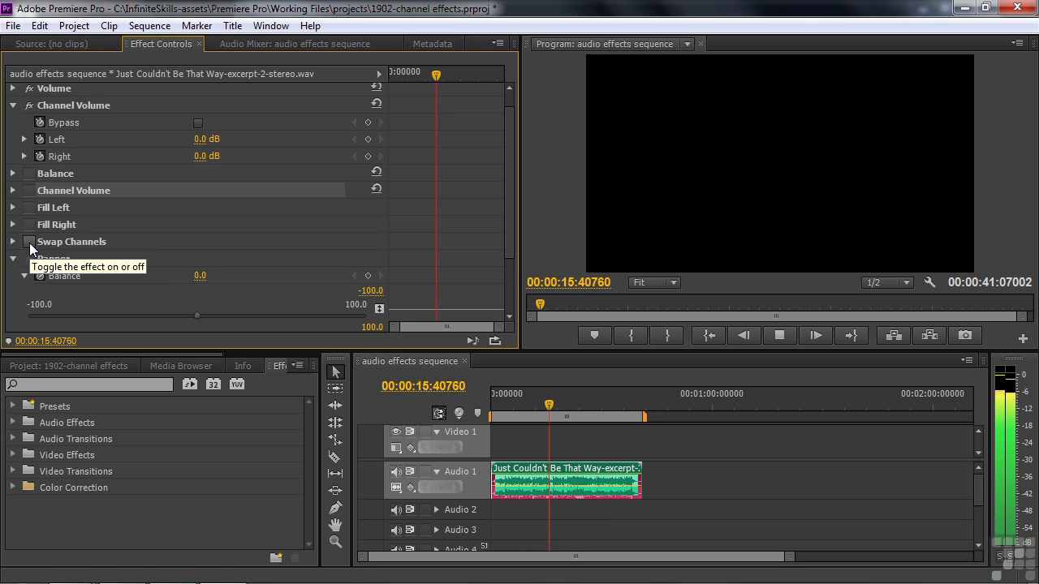
key("space")
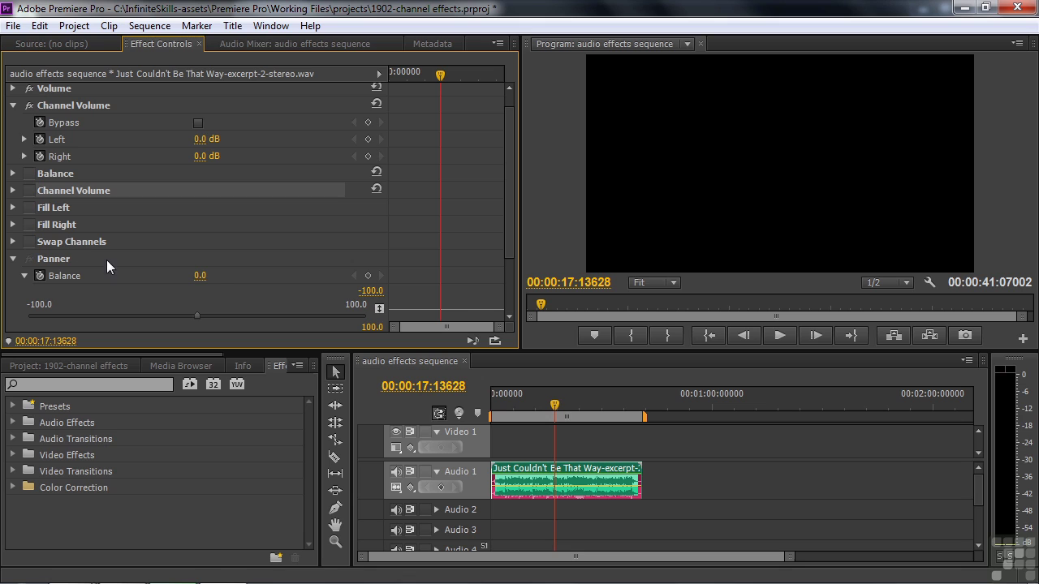